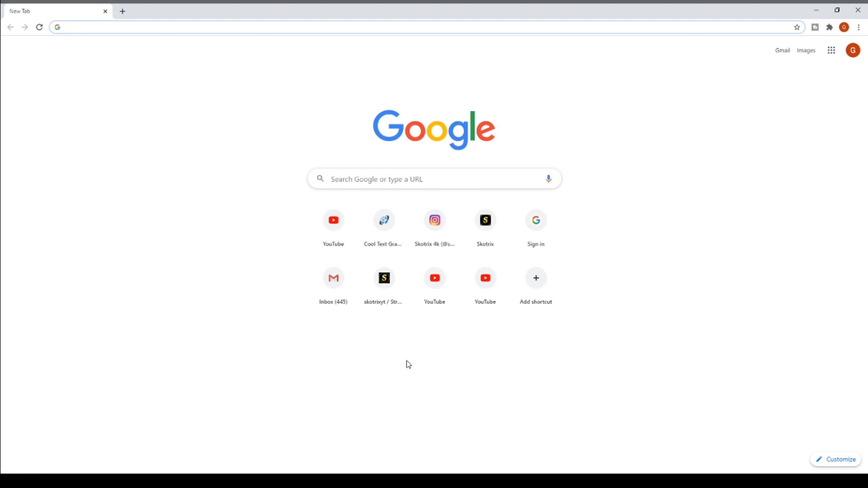
- Navigate to skotrix.com from the Google search box, landing on the Skotrix donation page
left_click(328, 245)
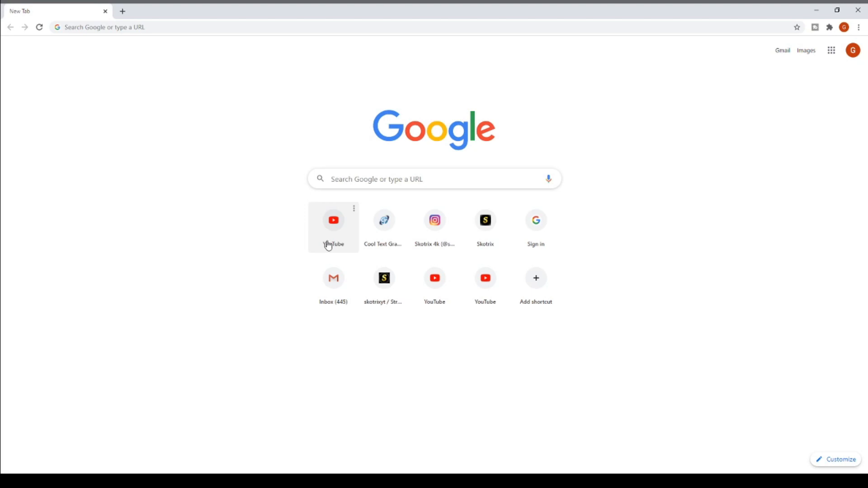
left_click(390, 178)
type("s")
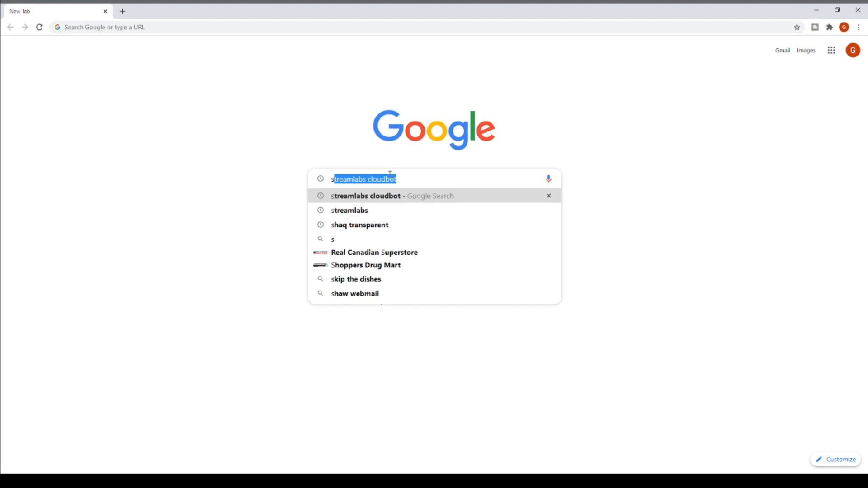
type("kotrix")
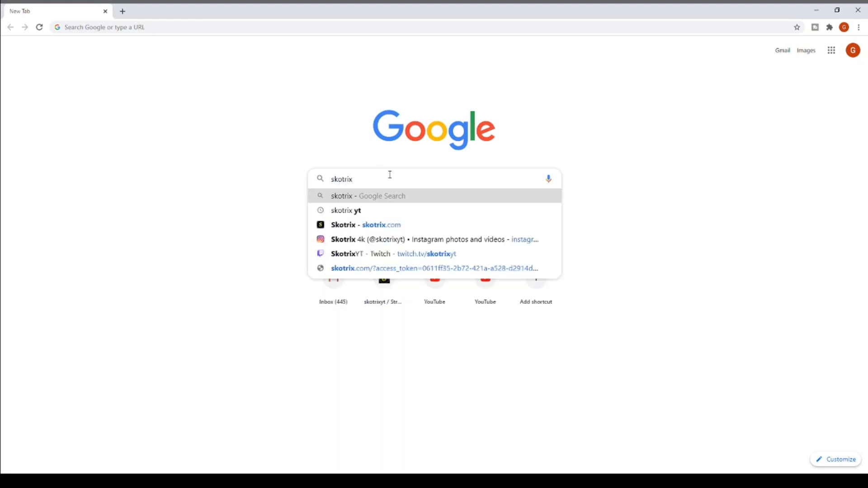
type(".com")
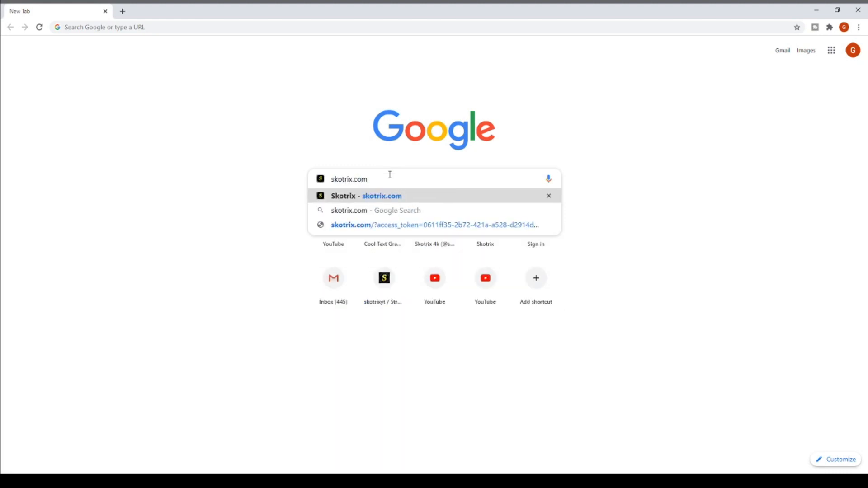
key("Return")
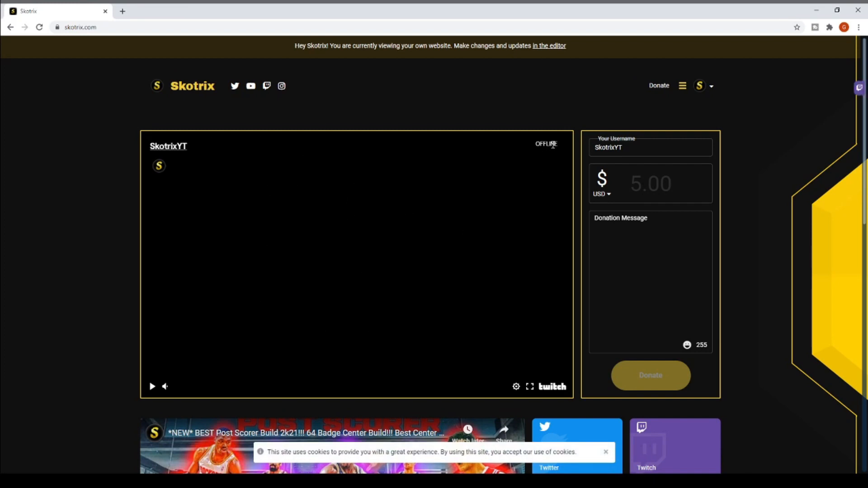
- Highlight the OFFLINE badge on the stream player, then clear the selection
left_click_drag(558, 144, 537, 145)
left_click(534, 156)
scroll(757, 272, "down", 2)
scroll(758, 273, "down", 2)
scroll(758, 272, "down", 2)
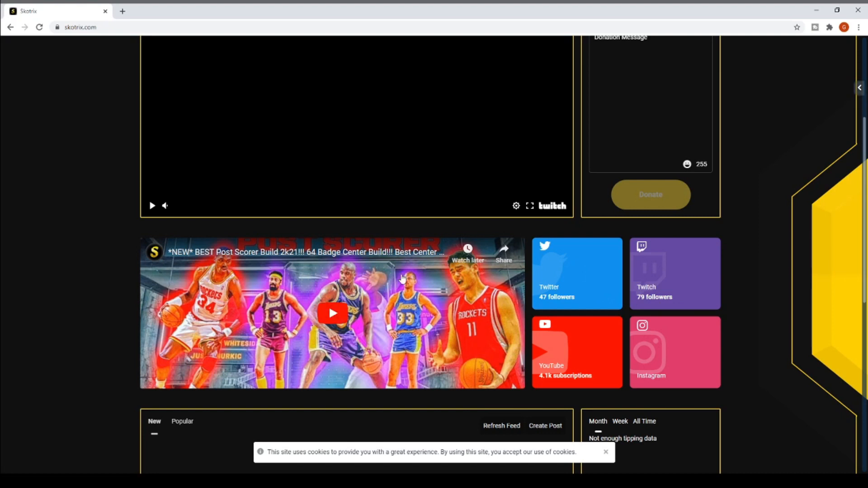
scroll(343, 332, "down", 2)
scroll(344, 333, "down", 2)
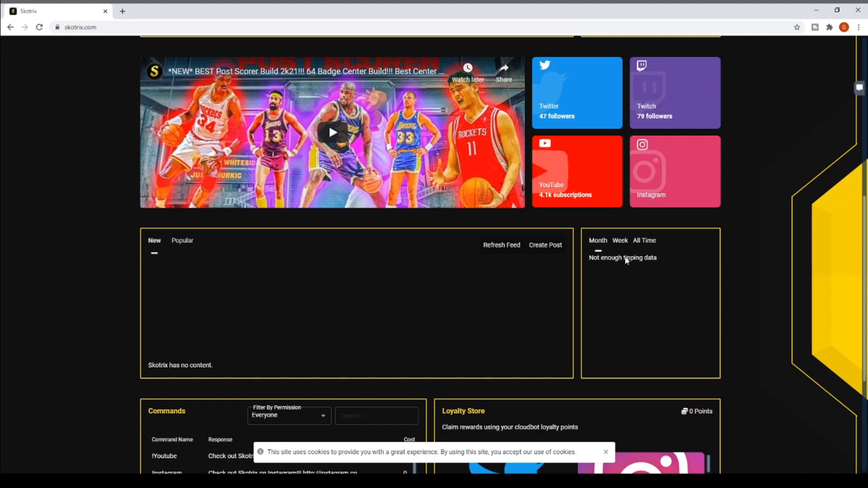
- Switch the tipping leaderboard panel to this Week's data
left_click(620, 241)
scroll(597, 247, "down", 3)
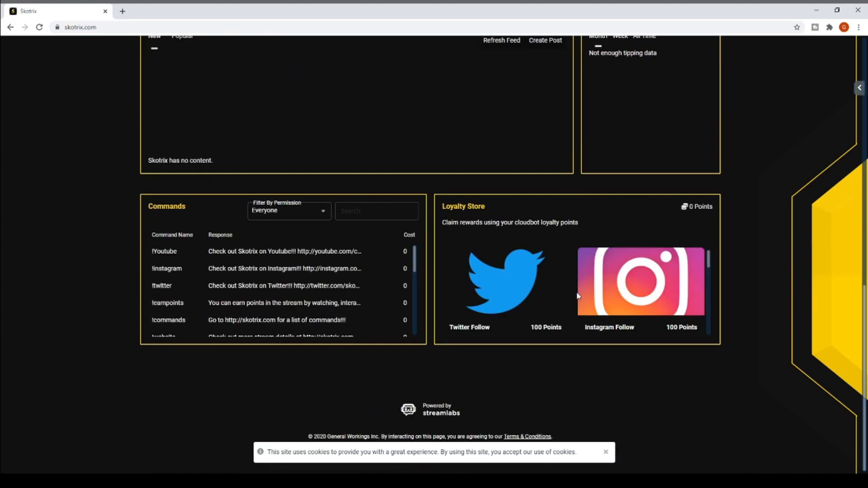
scroll(242, 270, "down", 3)
scroll(242, 271, "down", 2)
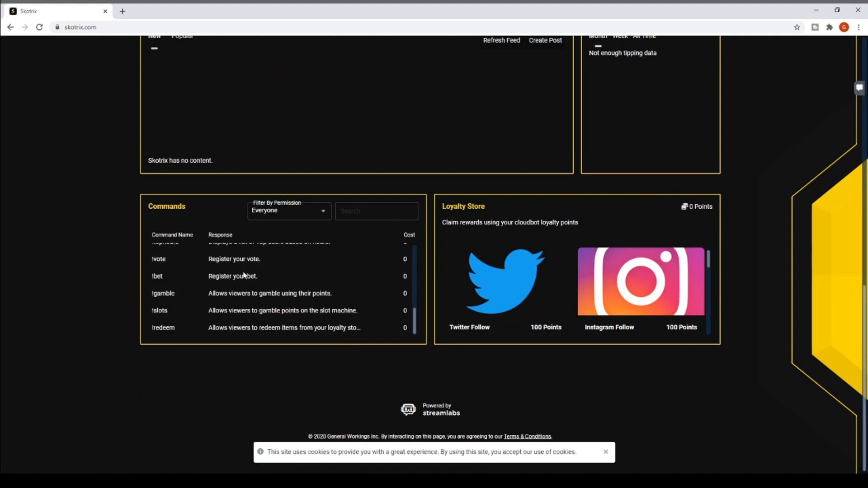
scroll(244, 274, "up", 3)
scroll(245, 274, "up", 2)
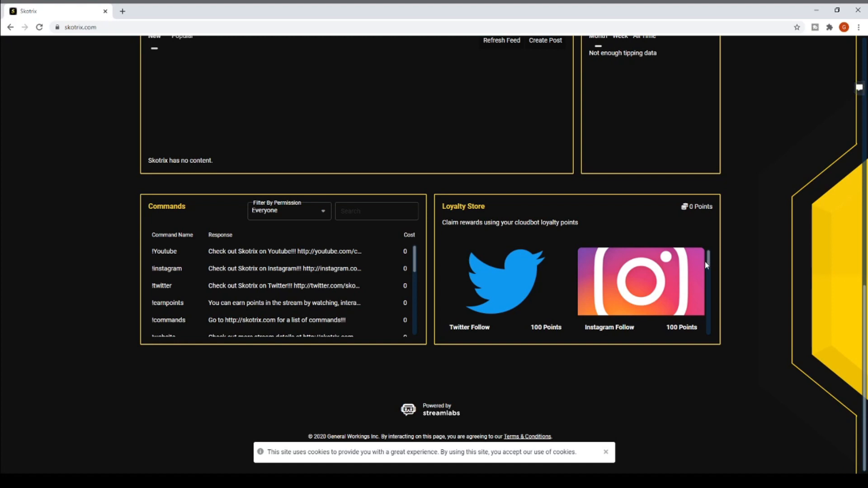
mouse_move(707, 264)
left_mouse_down()
mouse_move(712, 284)
mouse_move(716, 252)
left_mouse_up()
scroll(542, 237, "up", 1)
scroll(542, 236, "up", 2)
scroll(472, 195, "up", 3)
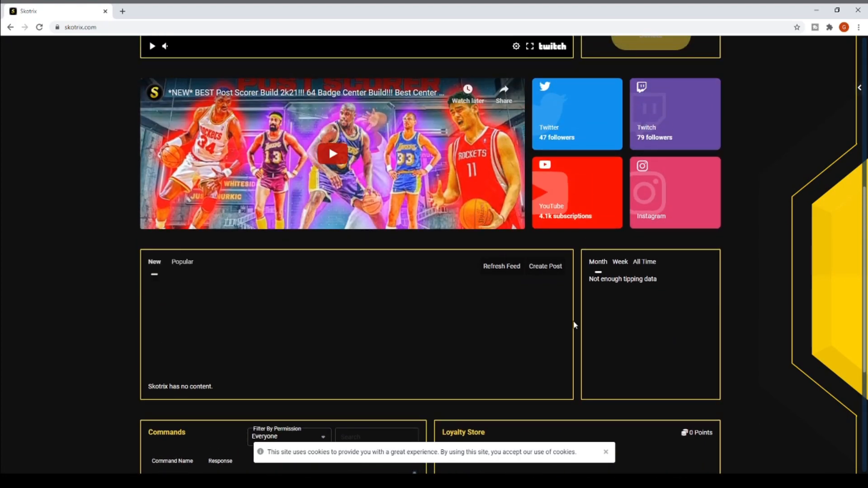
scroll(576, 326, "down", 4)
scroll(533, 106, "up", 5)
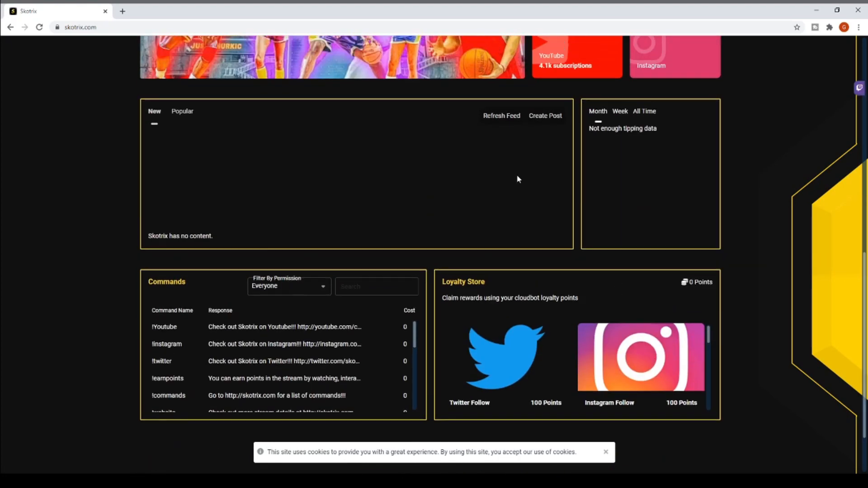
scroll(525, 137, "up", 3)
scroll(525, 137, "up", 3)
scroll(526, 138, "up", 3)
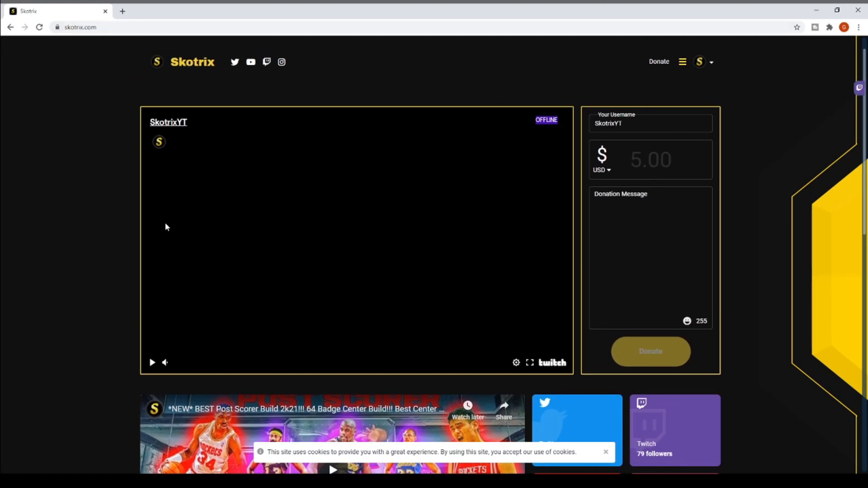
scroll(90, 245, "down", 4)
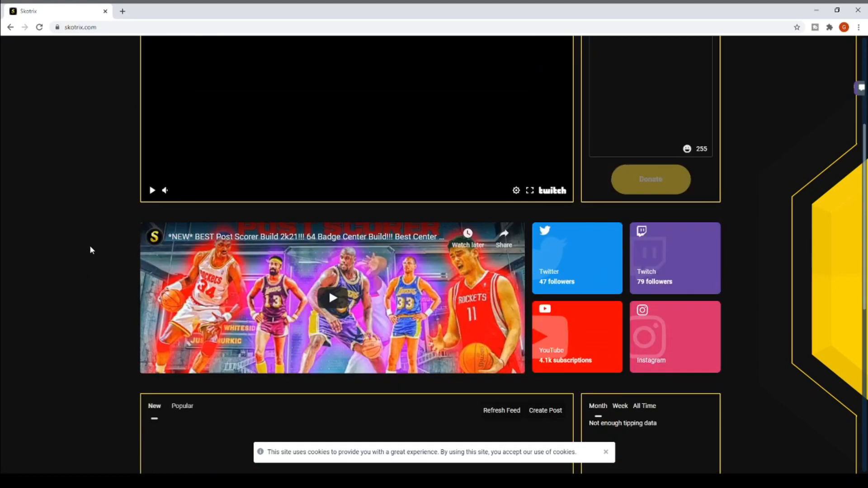
scroll(90, 245, "down", 4)
scroll(91, 245, "down", 4)
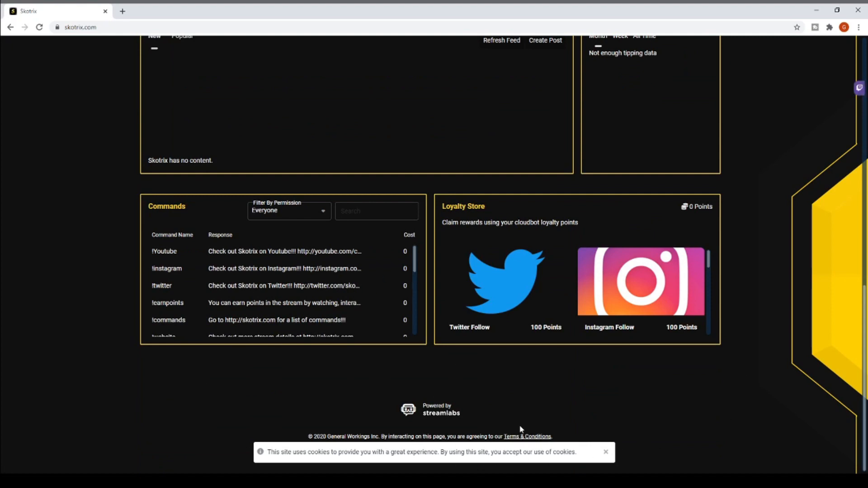
scroll(380, 339, "up", 5)
scroll(377, 295, "up", 5)
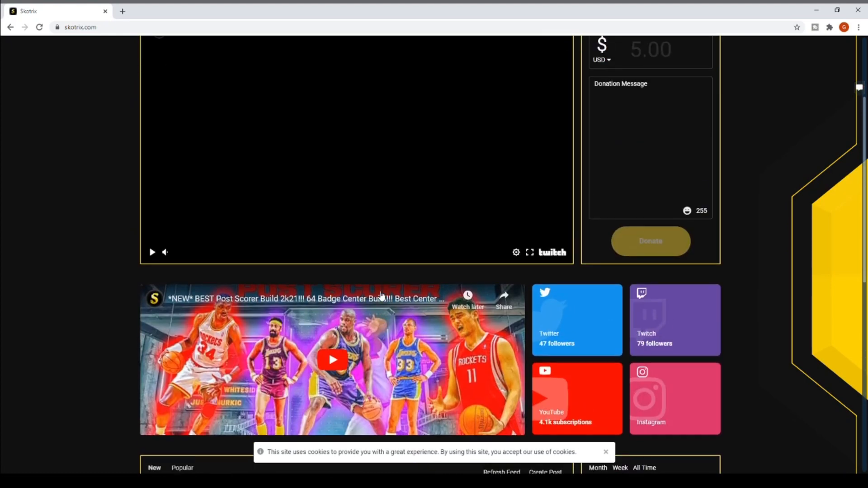
scroll(387, 258, "up", 5)
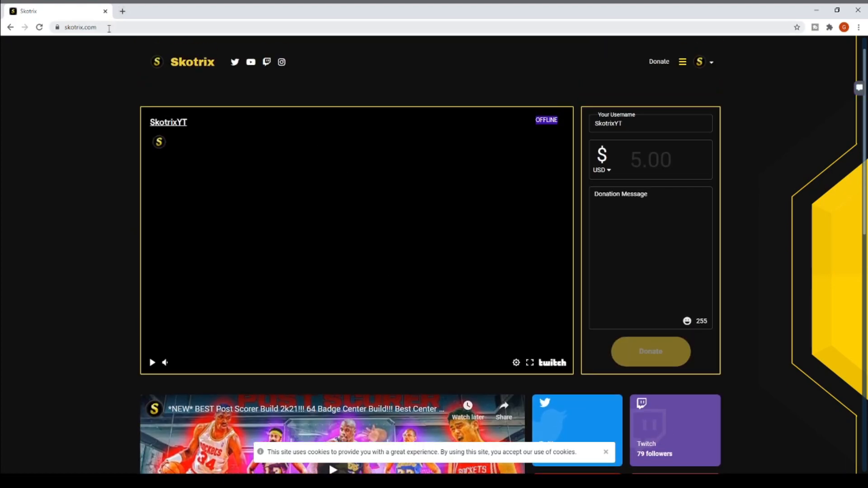
- Highlight the skotrix.com URL in the address bar
left_click(80, 27)
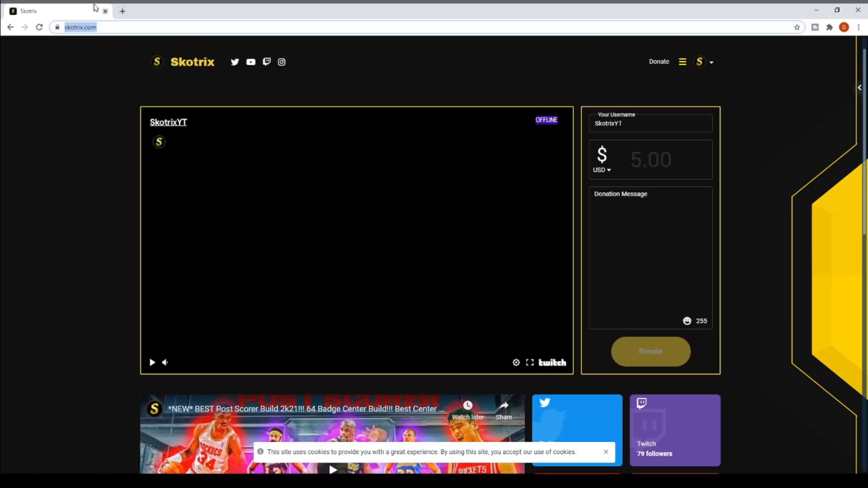